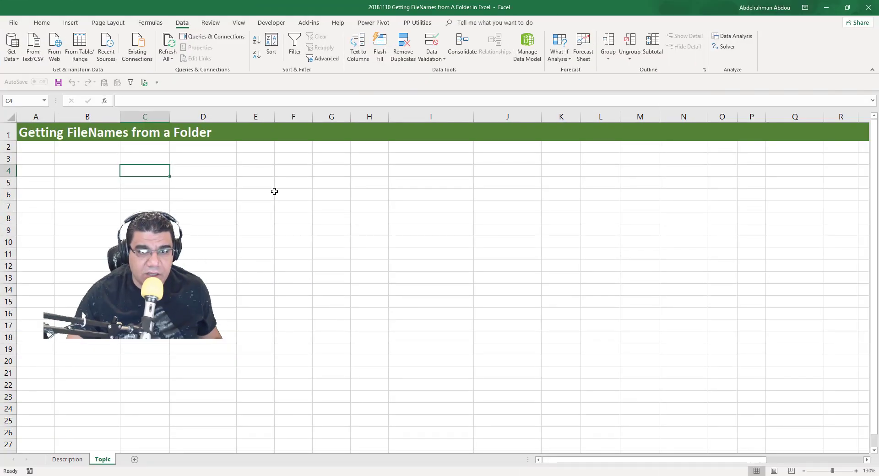
Get data from the desktop folder My Folder using its copied path, and open the file list for transforming in Power Query Editor
{"action": "left_click", "coordinate": [183, 172]}
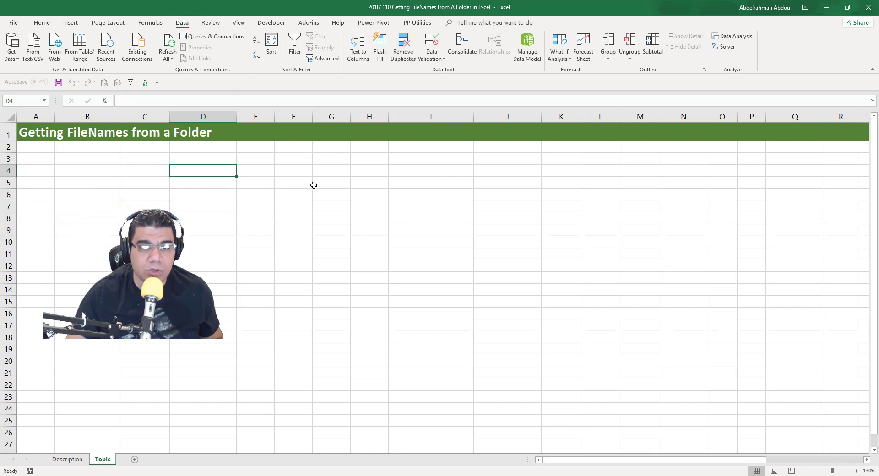
{"action": "left_click", "coordinate": [14, 61]}
{"action": "mouse_move", "coordinate": [32, 76]}
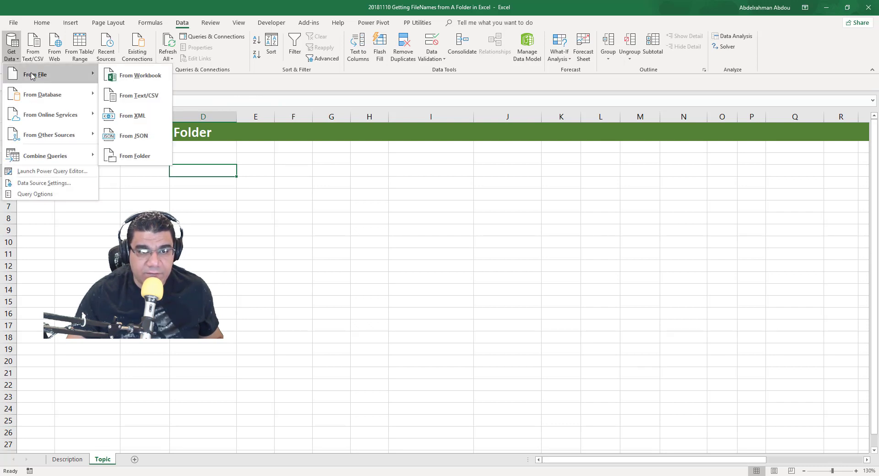
{"action": "left_click", "coordinate": [148, 156]}
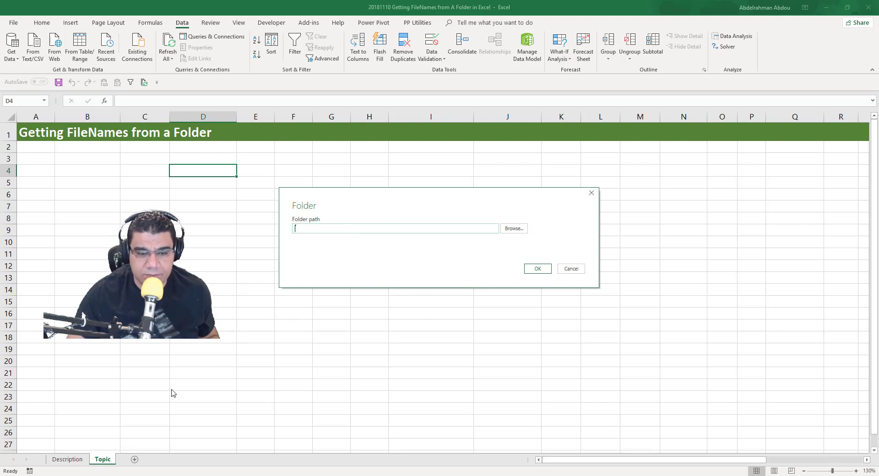
{"action": "left_click", "coordinate": [171, 448]}
{"action": "left_click", "coordinate": [458, 188]}
{"action": "key", "text": "ctrl+c"}
{"action": "key", "text": "alt+Tab"}
{"action": "key", "text": "ctrl+v"}
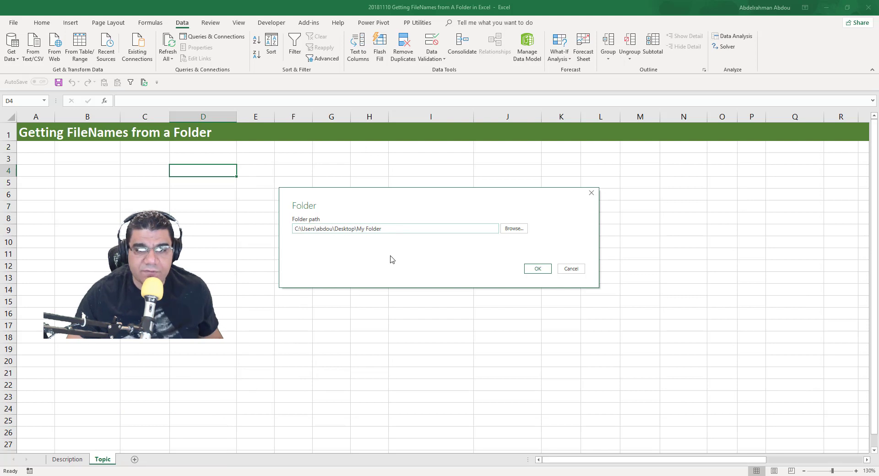
{"action": "left_click", "coordinate": [538, 269]}
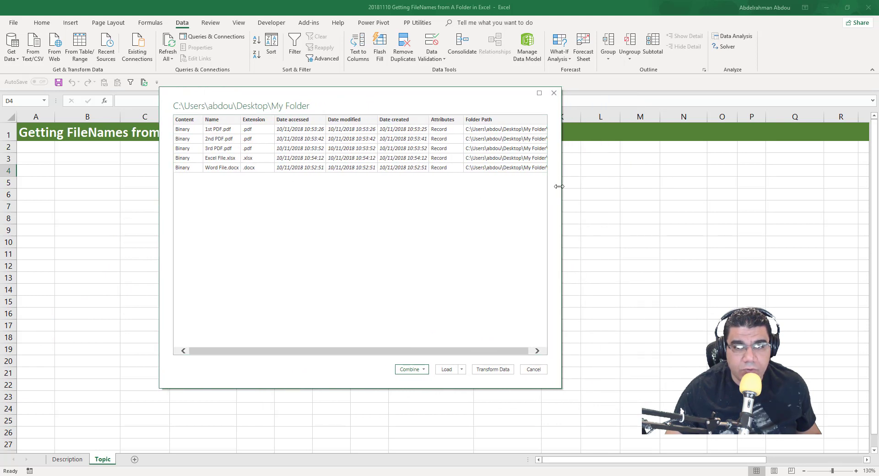
{"action": "left_click_drag", "start_coordinate": [563, 190], "coordinate": [643, 190]}
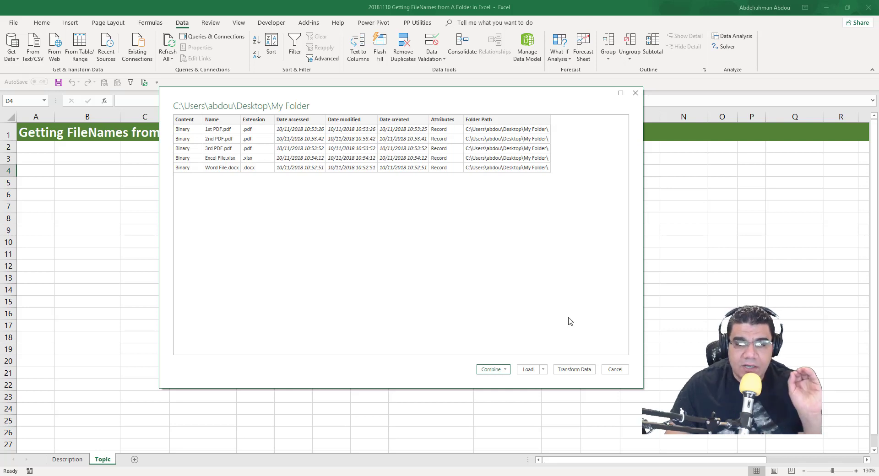
{"action": "left_click", "coordinate": [575, 370]}
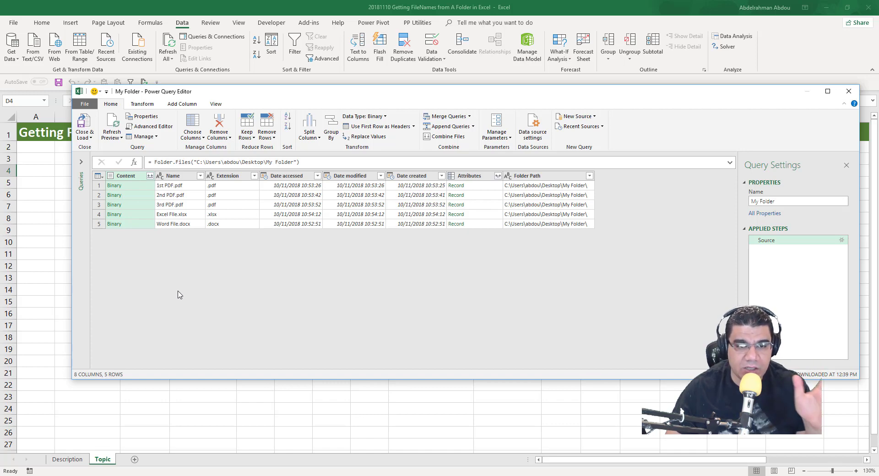
Remove the Content, Date accessed, Date modified, Date created, Attributes and Extension columns from the query
{"action": "right_click", "coordinate": [138, 177]}
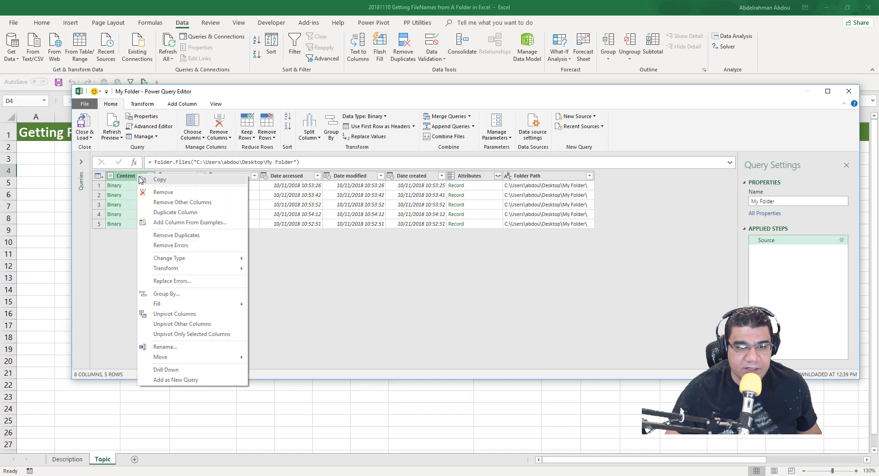
{"action": "left_click", "coordinate": [156, 192]}
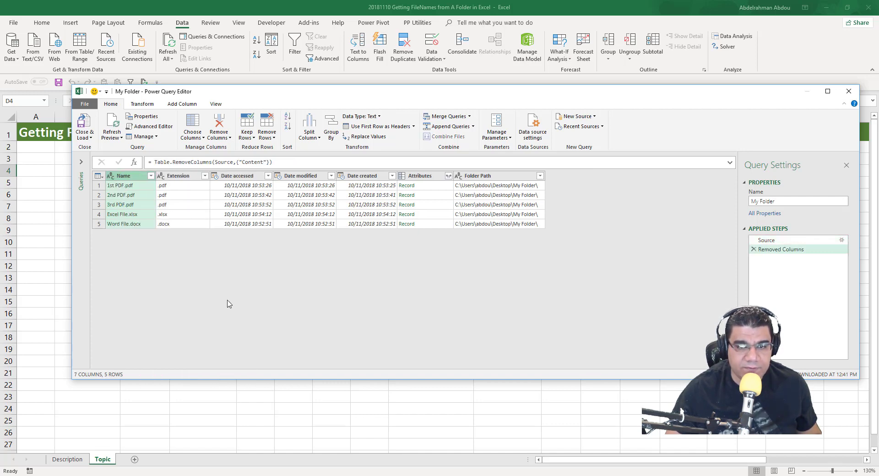
{"action": "left_click", "coordinate": [246, 185]}
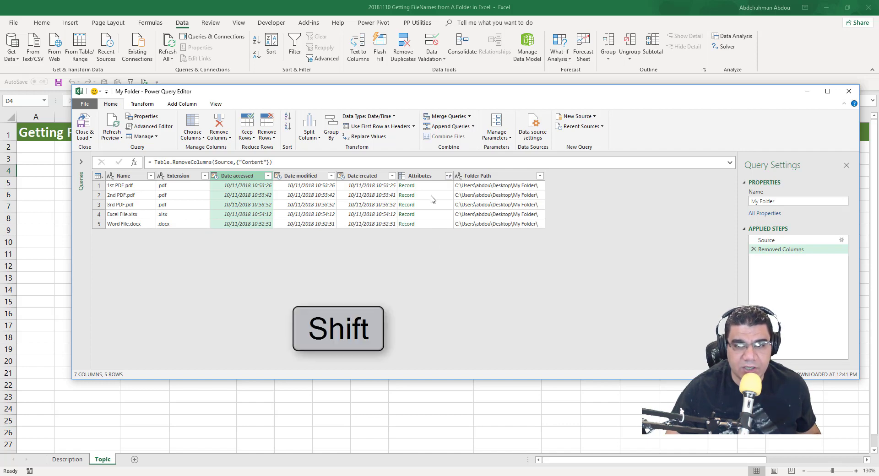
{"action": "left_click", "coordinate": [430, 180], "text": "shift"}
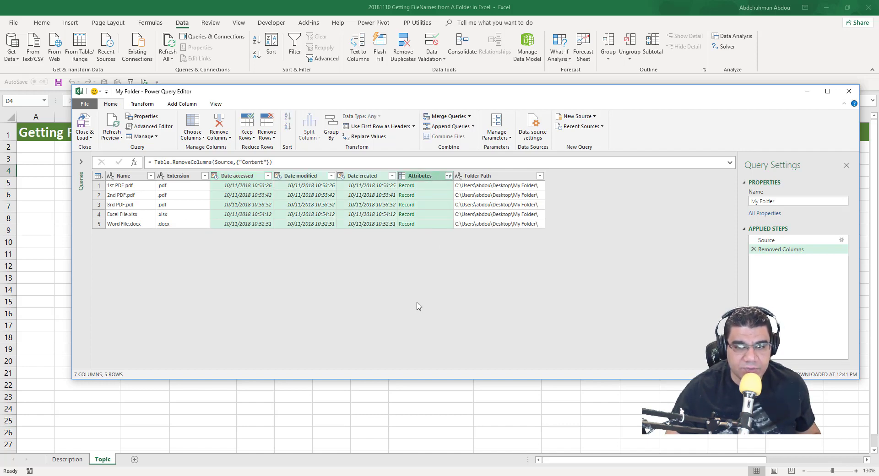
{"action": "right_click", "coordinate": [422, 177]}
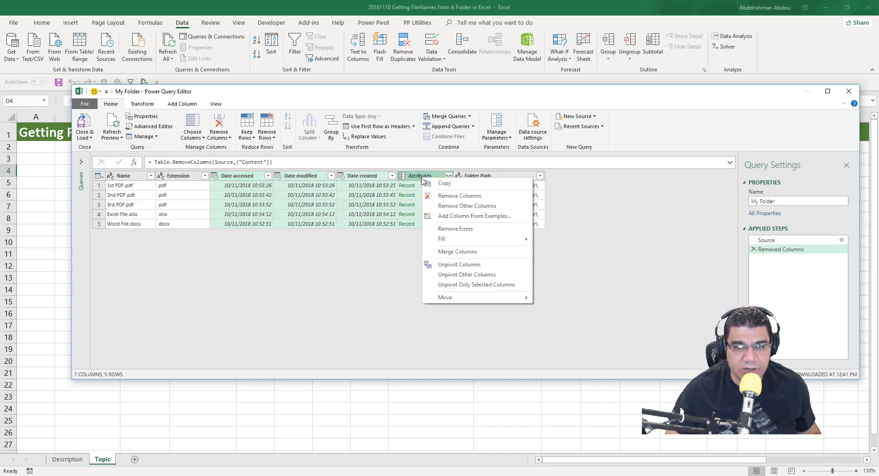
{"action": "left_click", "coordinate": [438, 196]}
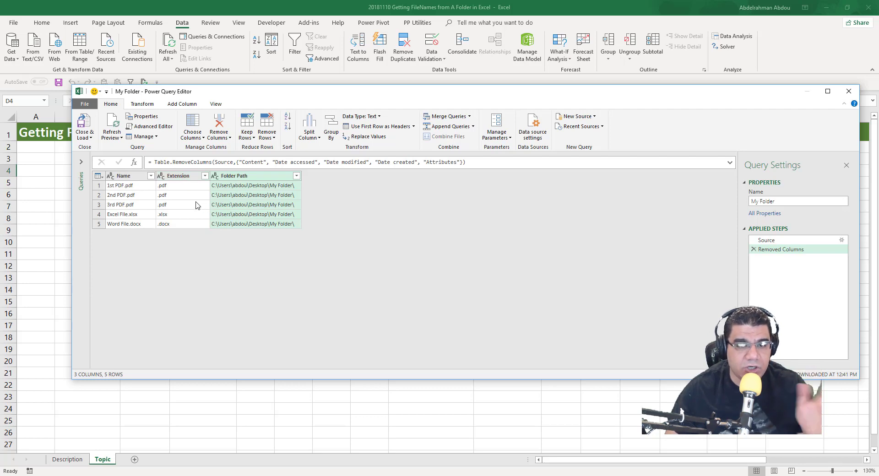
{"action": "left_click", "coordinate": [188, 177]}
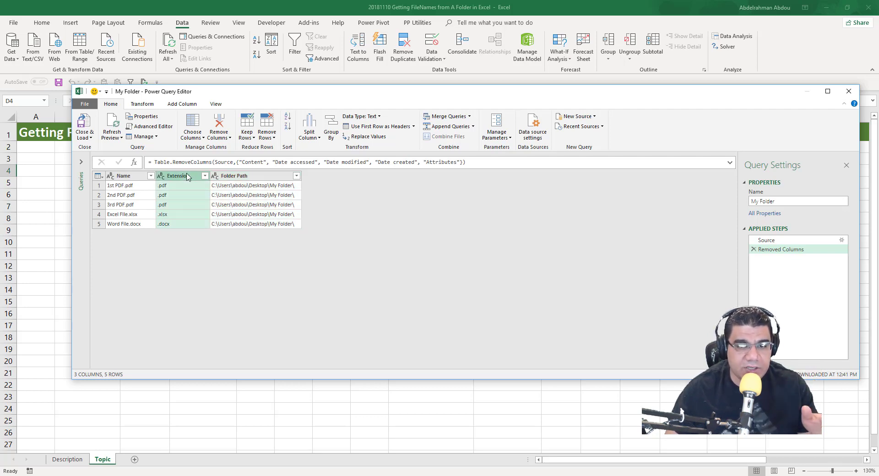
{"action": "right_click", "coordinate": [187, 177]}
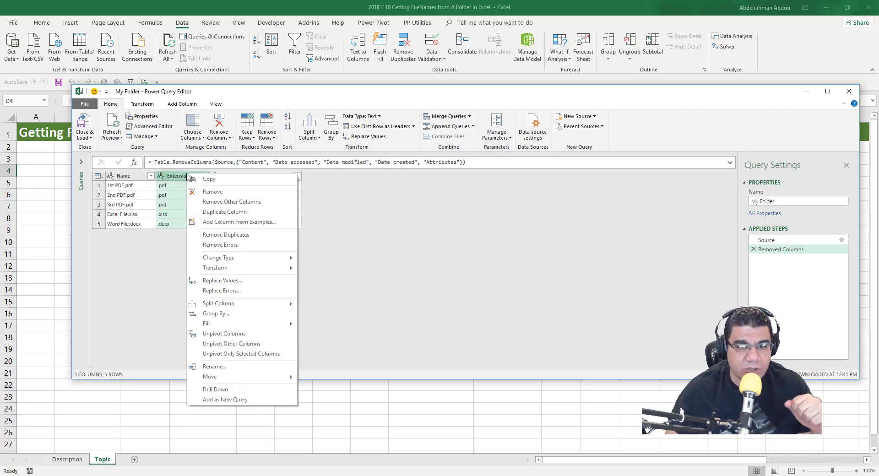
{"action": "left_click", "coordinate": [204, 197]}
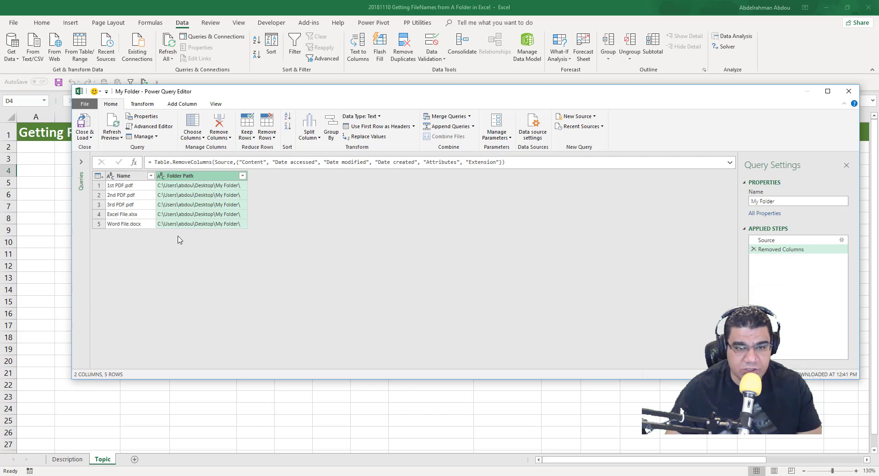
Filter the Name column to keep only rows whose text ends with .pdf
{"action": "left_click", "coordinate": [151, 177]}
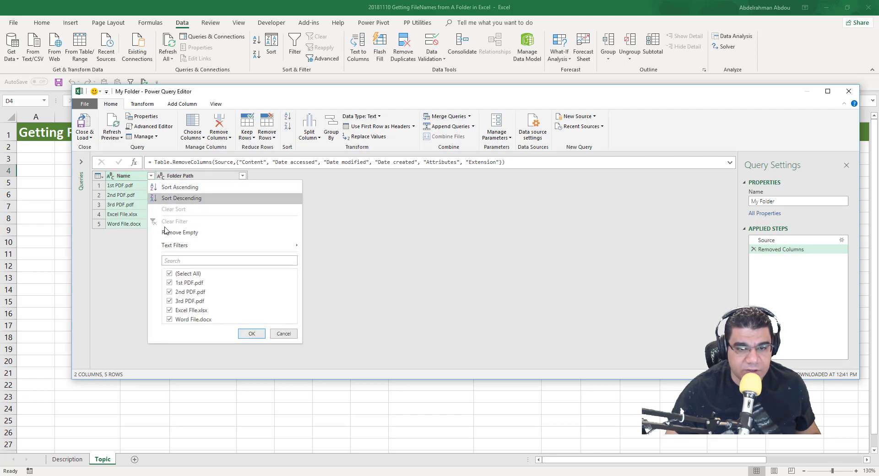
{"action": "mouse_move", "coordinate": [178, 247]}
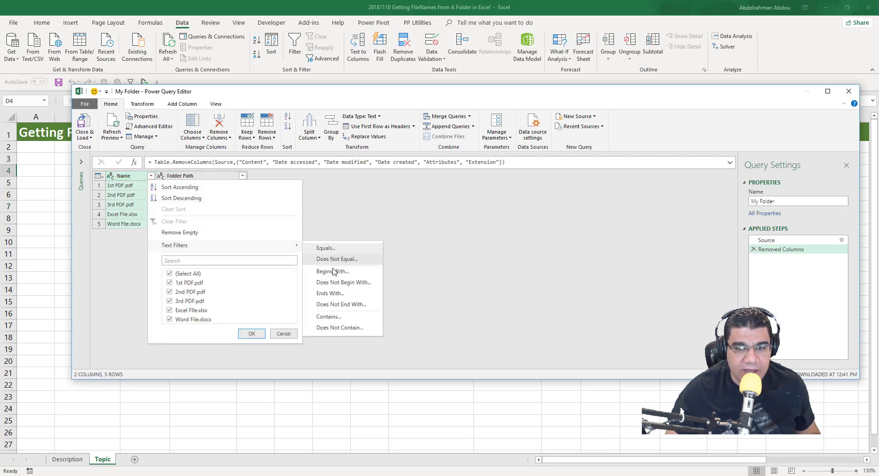
{"action": "left_click", "coordinate": [339, 295]}
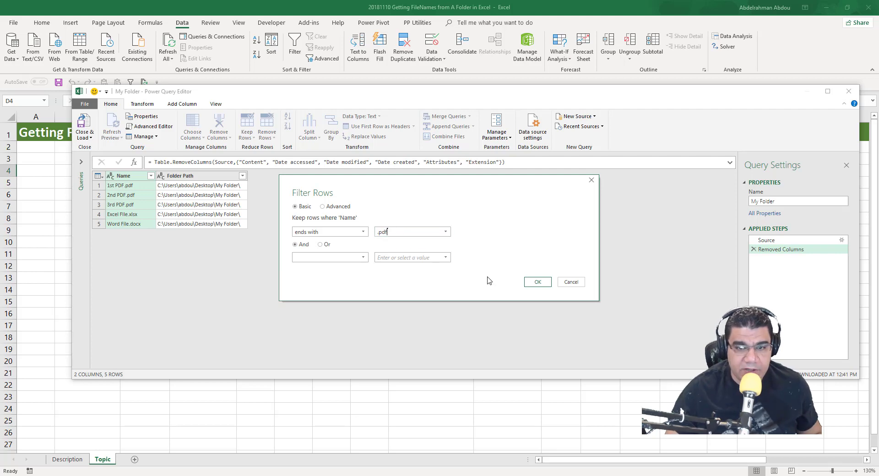
{"action": "left_click", "coordinate": [538, 281]}
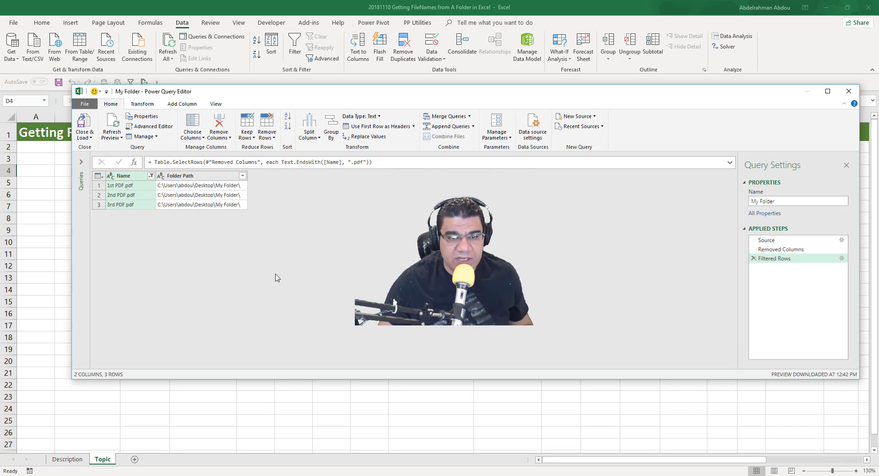
Edit the Filtered Rows step so that it keeps names ending with uppercase .PDF
{"action": "right_click", "coordinate": [784, 259]}
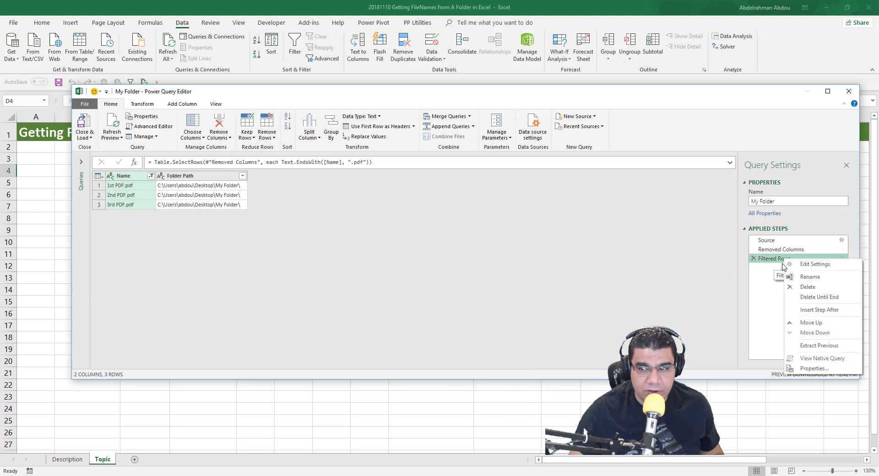
{"action": "left_click", "coordinate": [801, 266]}
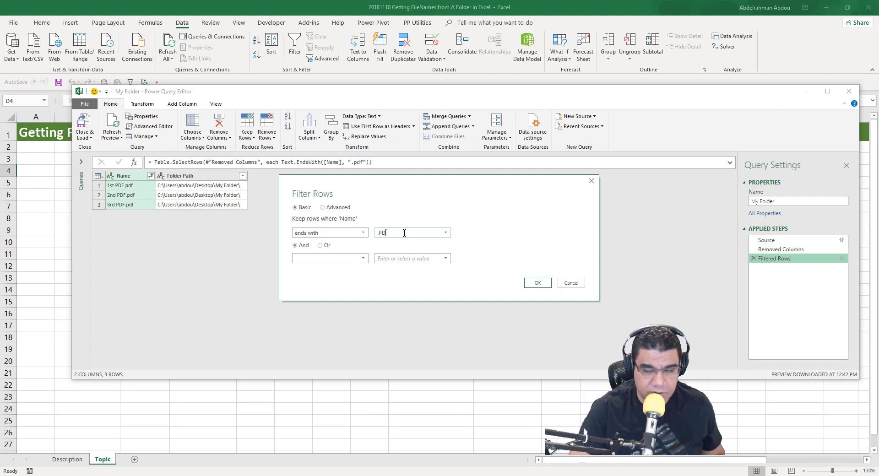
{"action": "left_click", "coordinate": [534, 283]}
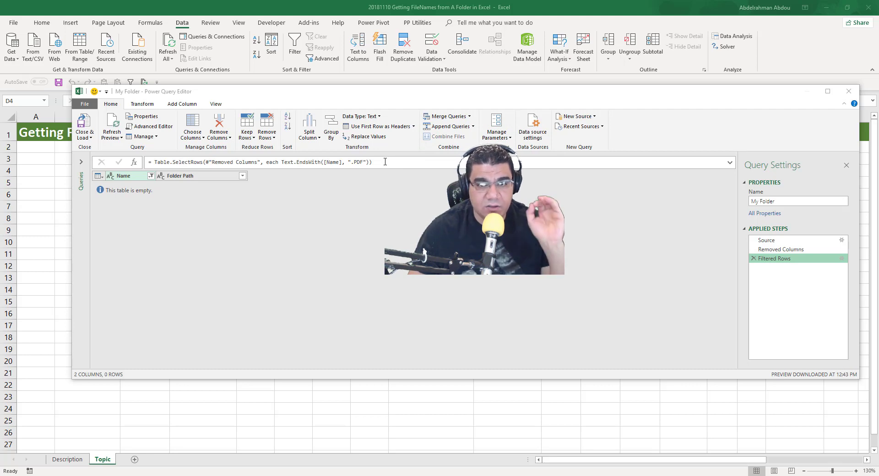
Make the Filtered Rows formula case-insensitive by adding Comparer.OrdinalIgnoreCase as the third argument of Text.EndsWith
{"action": "left_click", "coordinate": [214, 105]}
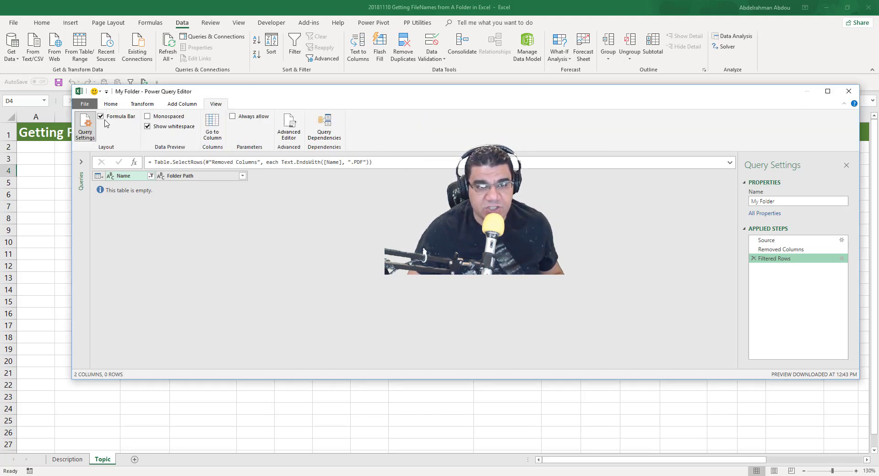
{"action": "left_click", "coordinate": [110, 104]}
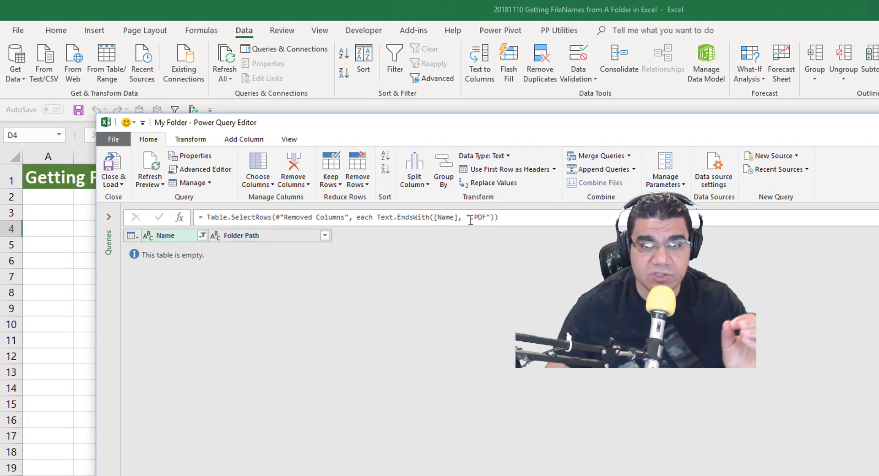
{"action": "left_click", "coordinate": [471, 219]}
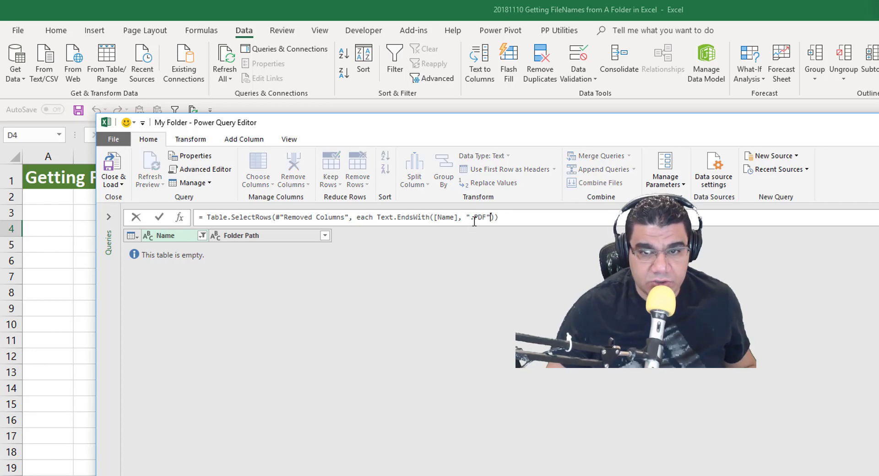
{"action": "left_click", "coordinate": [488, 218]}
{"action": "type", "text": ","}
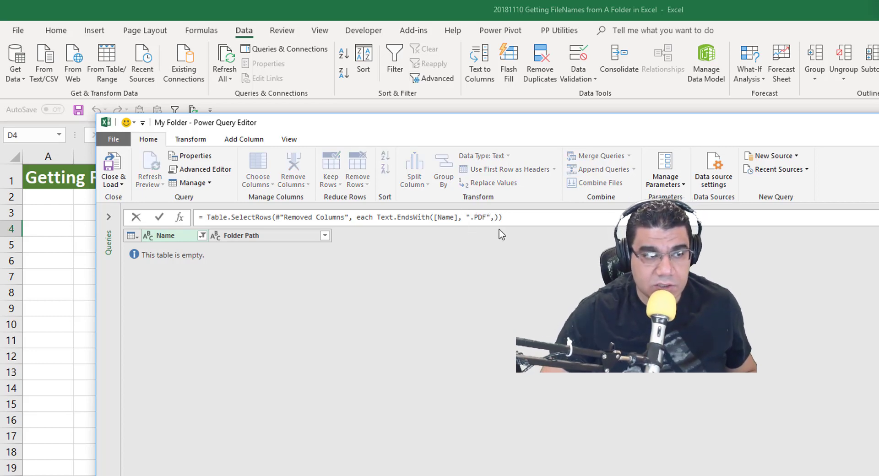
{"action": "type", "text": "Comparer.Or"}
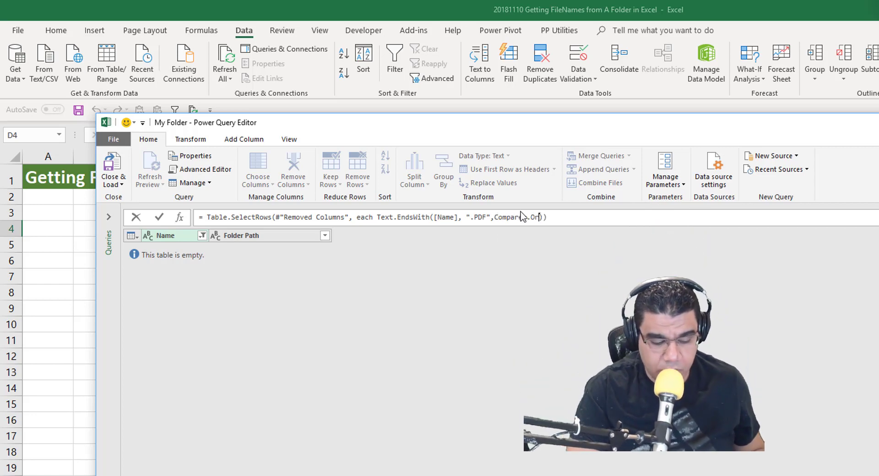
{"action": "type", "text": "dinalIgnoreCase"}
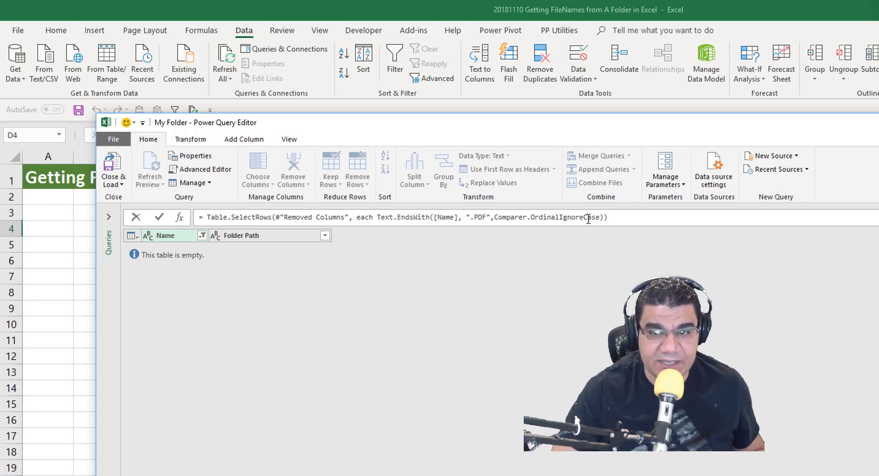
{"action": "key", "text": "Return"}
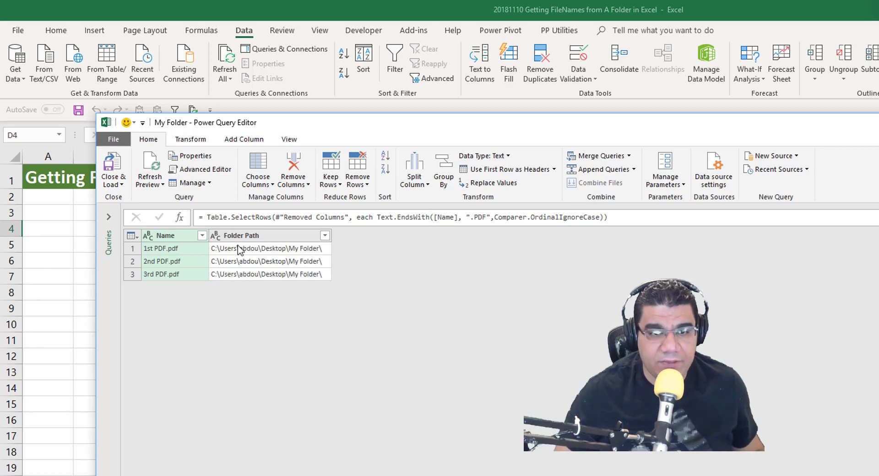
Move the Folder Path column in front of the Name column
{"action": "left_click", "coordinate": [267, 236]}
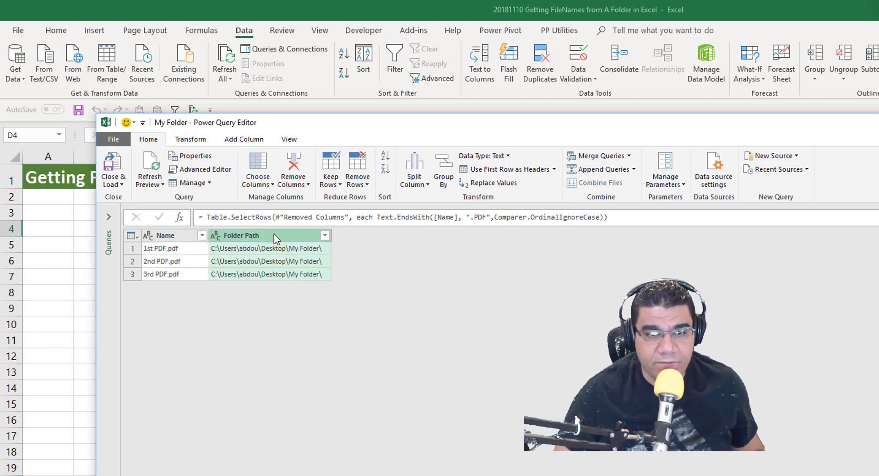
{"action": "left_click_drag", "start_coordinate": [274, 234], "coordinate": [183, 243]}
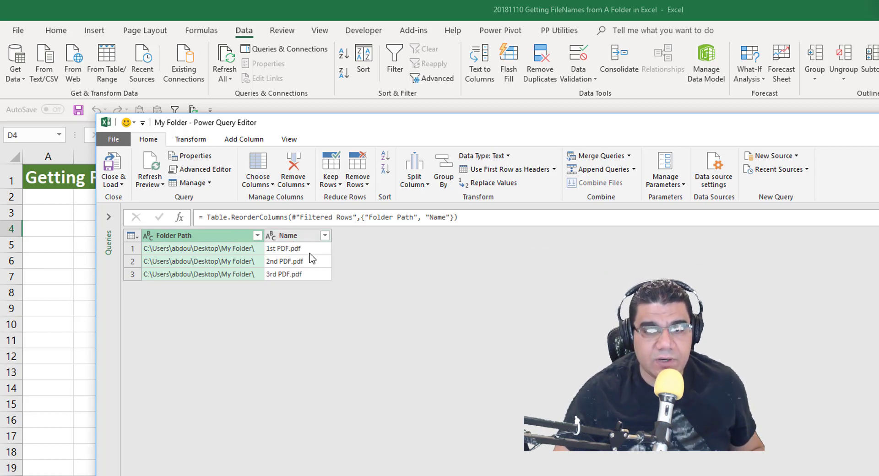
Merge the Folder Path and Name columns with no separator into a new column named FilePath
{"action": "key", "text": "ctrl"}
{"action": "left_click", "coordinate": [308, 236], "text": "ctrl"}
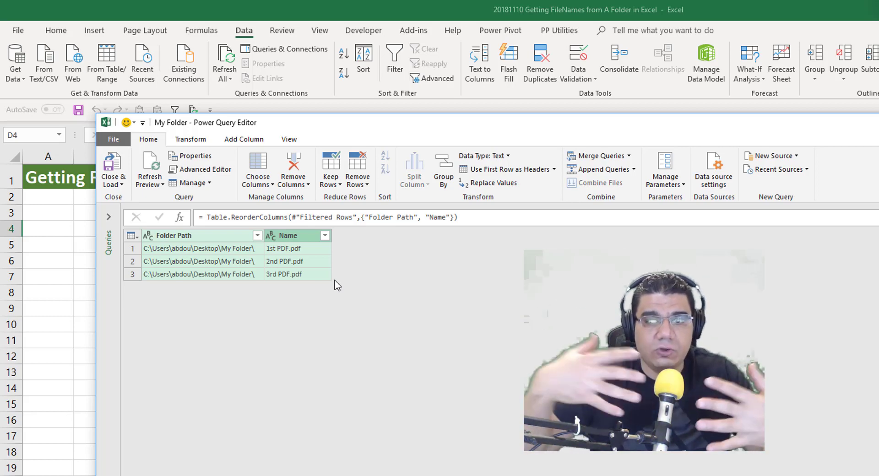
{"action": "right_click", "coordinate": [298, 238]}
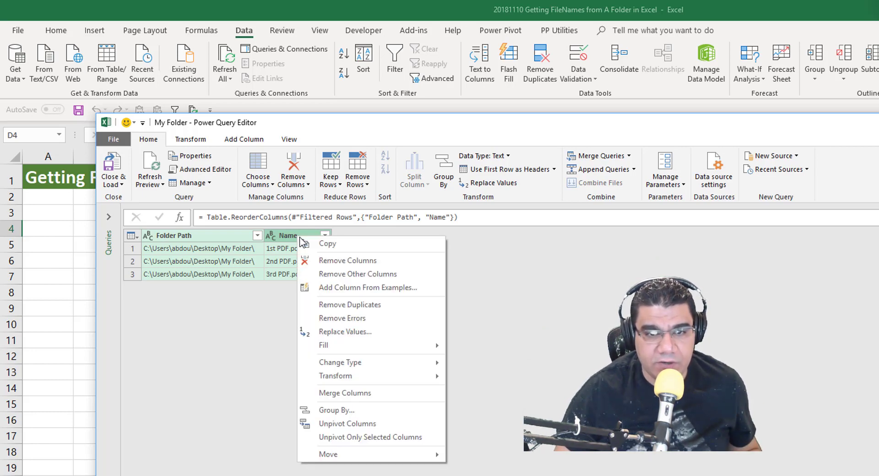
{"action": "left_click", "coordinate": [361, 394]}
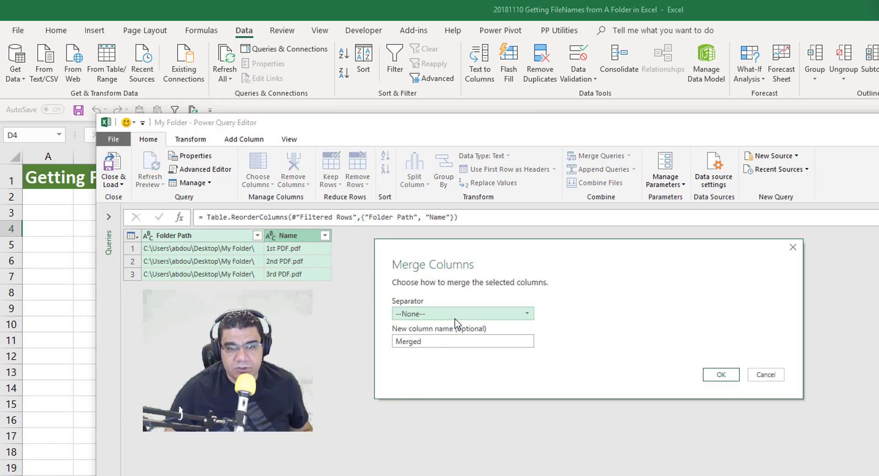
{"action": "left_click", "coordinate": [454, 316]}
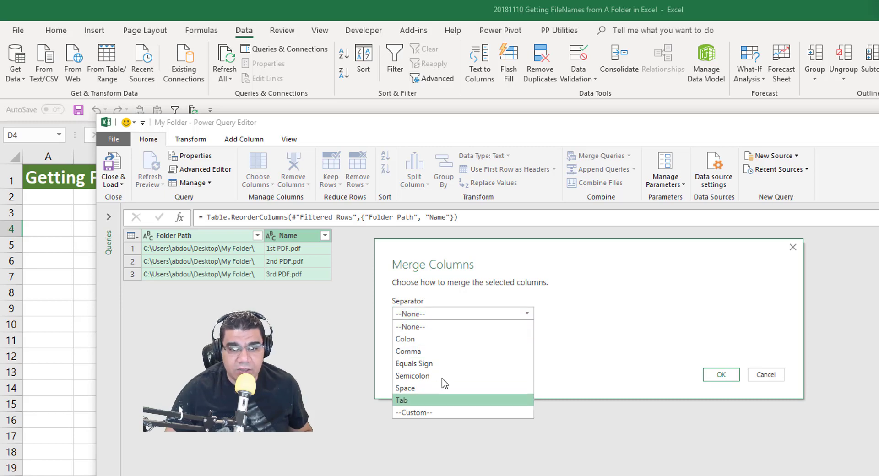
{"action": "left_click", "coordinate": [440, 328]}
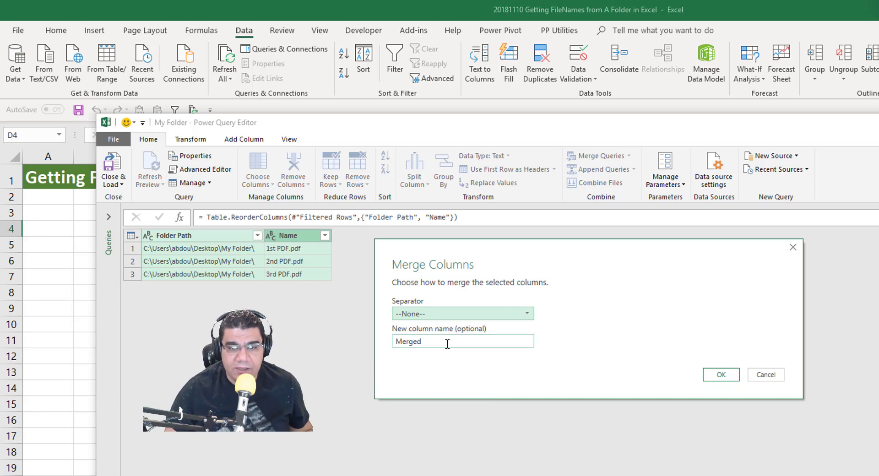
{"action": "key", "text": "Tab"}
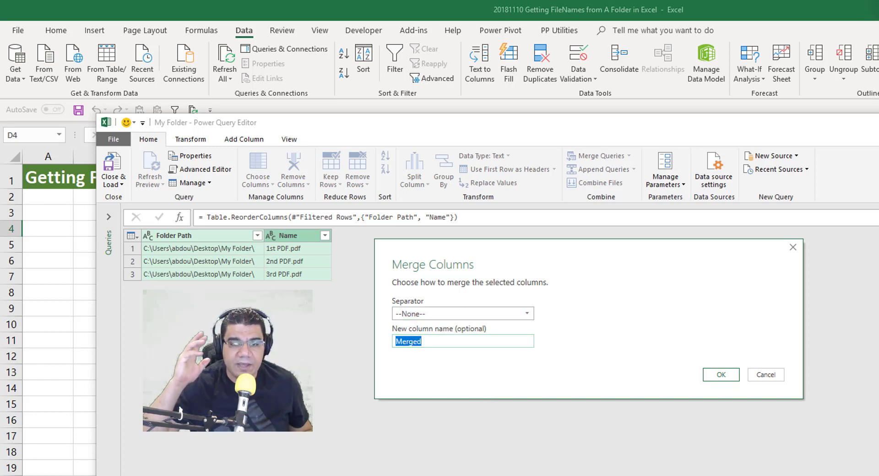
{"action": "type", "text": "File"}
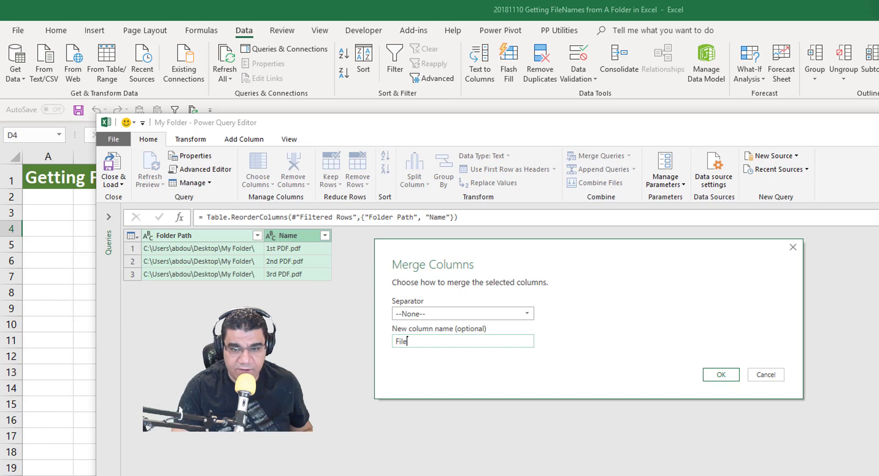
{"action": "type", "text": "Path"}
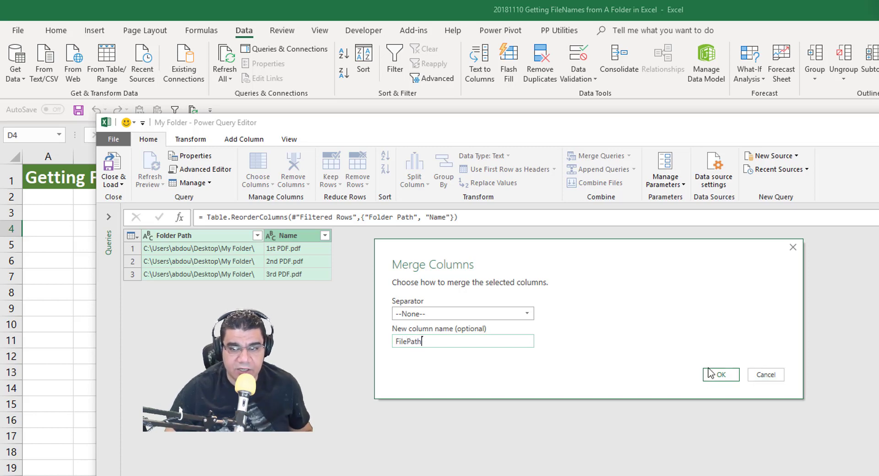
{"action": "left_click", "coordinate": [709, 373]}
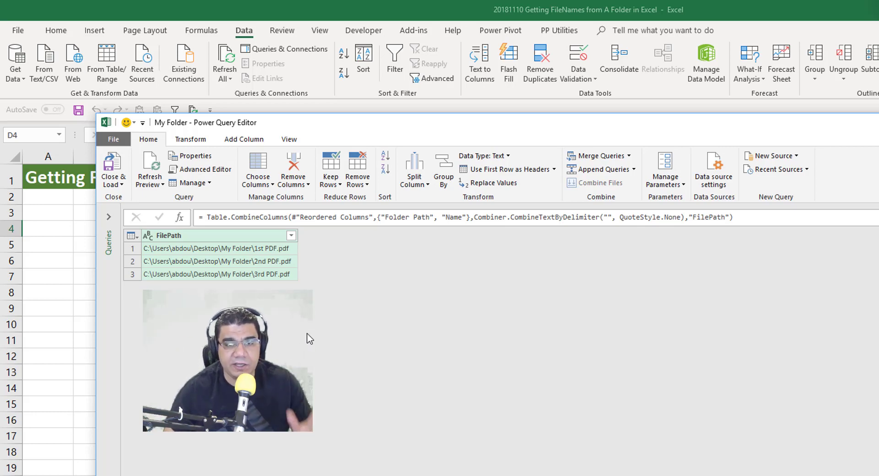
Load the query result into a worksheet table and select its first file path
{"action": "left_click", "coordinate": [119, 166]}
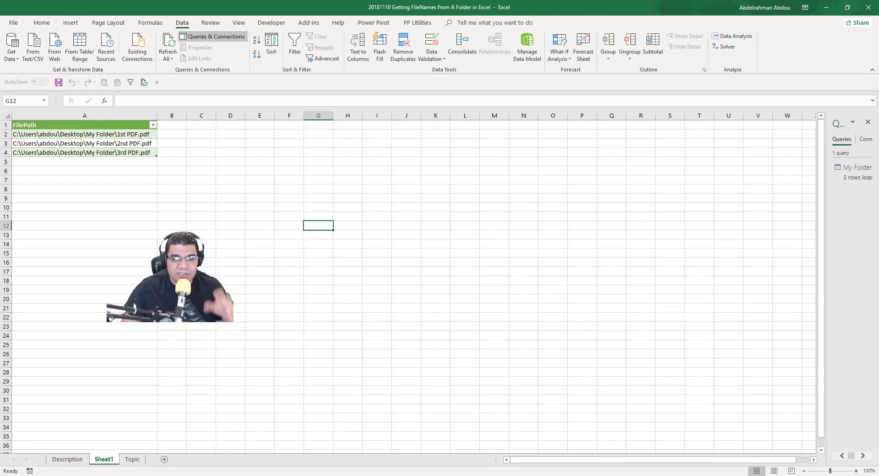
{"action": "left_click", "coordinate": [75, 138]}
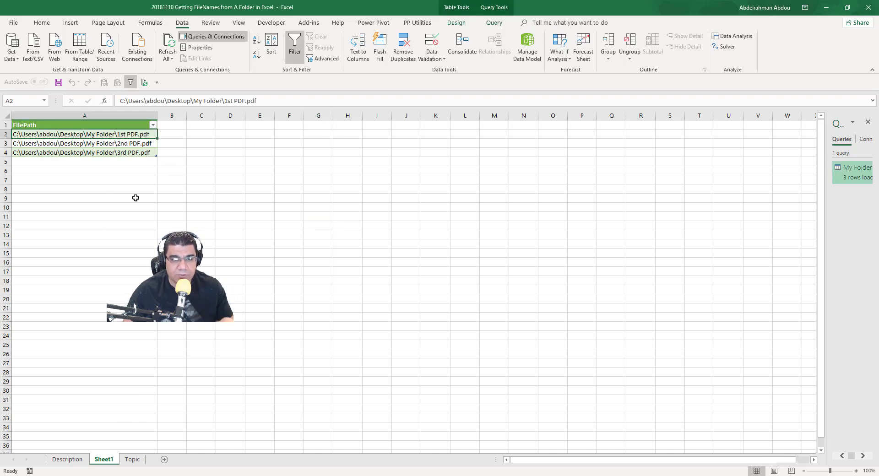